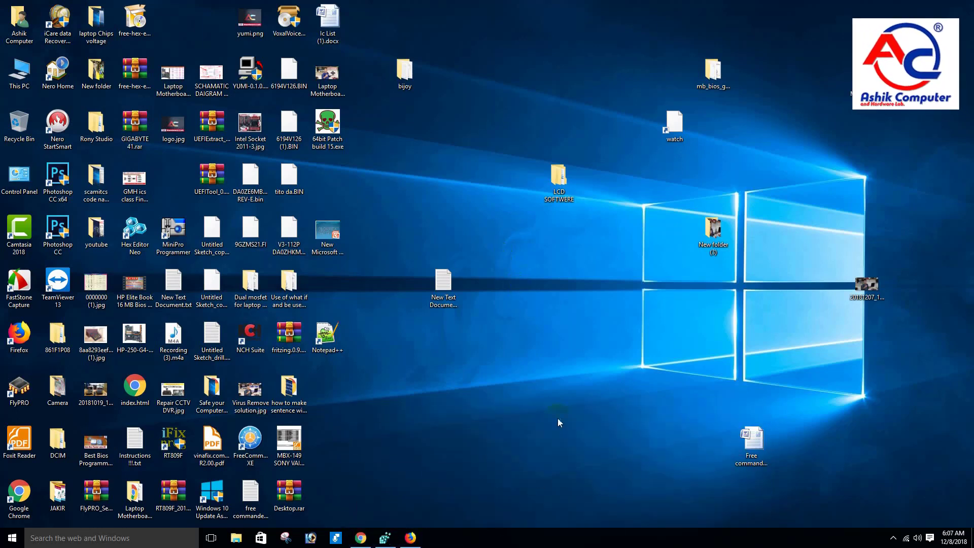
Switch to Registry Editor and open the key HKEY_CURRENT_USER\SOFTWARE\BijoyBayanno\Options
{"action": "left_click", "coordinate": [385, 539]}
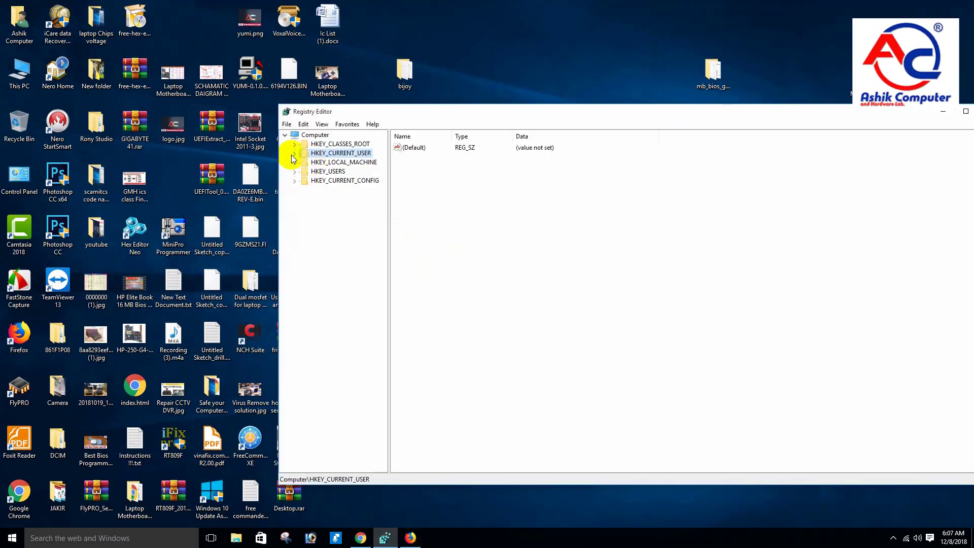
{"action": "left_click", "coordinate": [479, 62]}
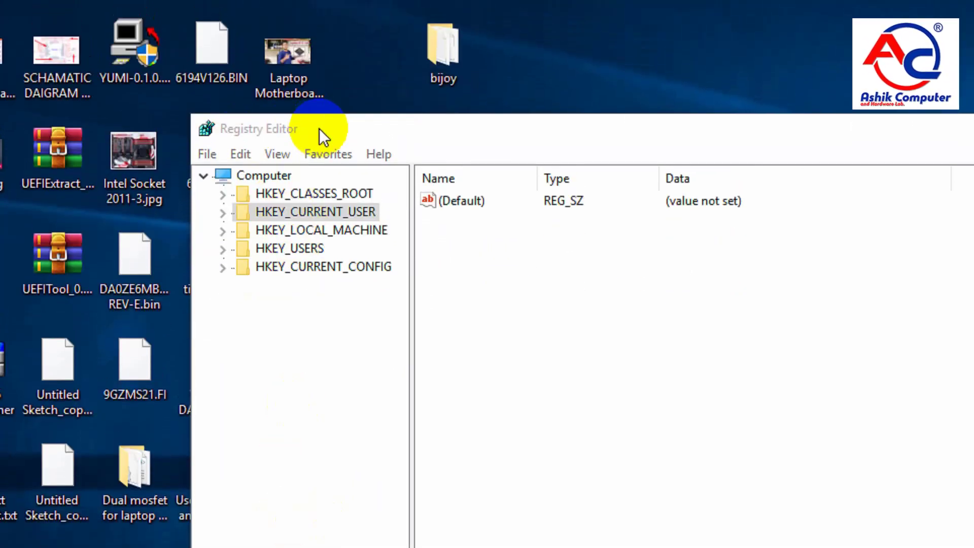
{"action": "left_click", "coordinate": [318, 129]}
{"action": "left_click", "coordinate": [223, 216]}
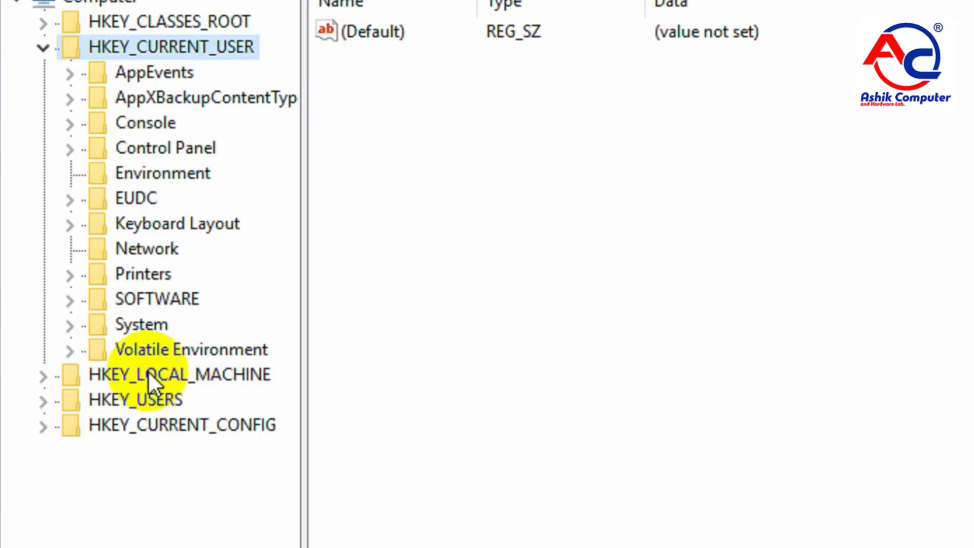
{"action": "left_click", "coordinate": [70, 299]}
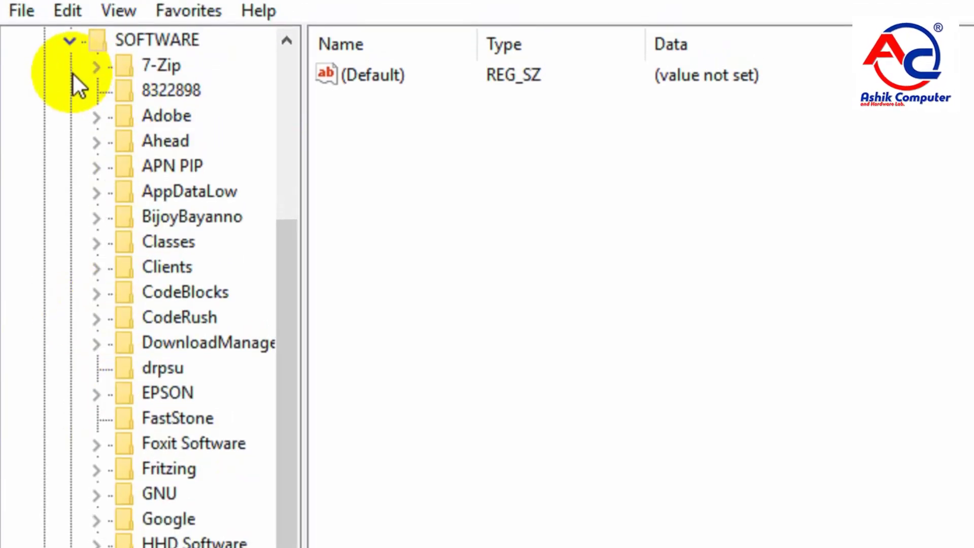
{"action": "scroll", "coordinate": [122, 152], "scroll_direction": "up", "scroll_amount": 5}
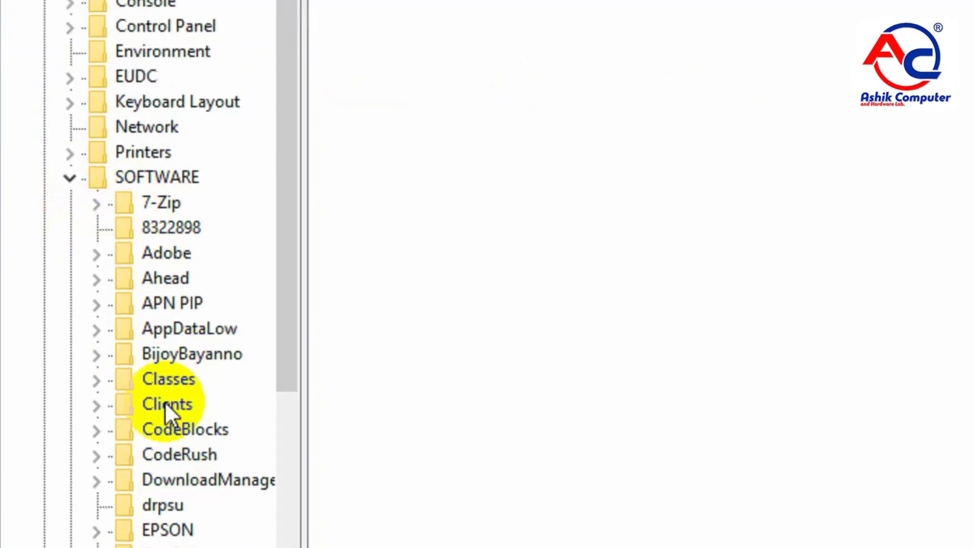
{"action": "scroll", "coordinate": [157, 386], "scroll_direction": "down", "scroll_amount": 3}
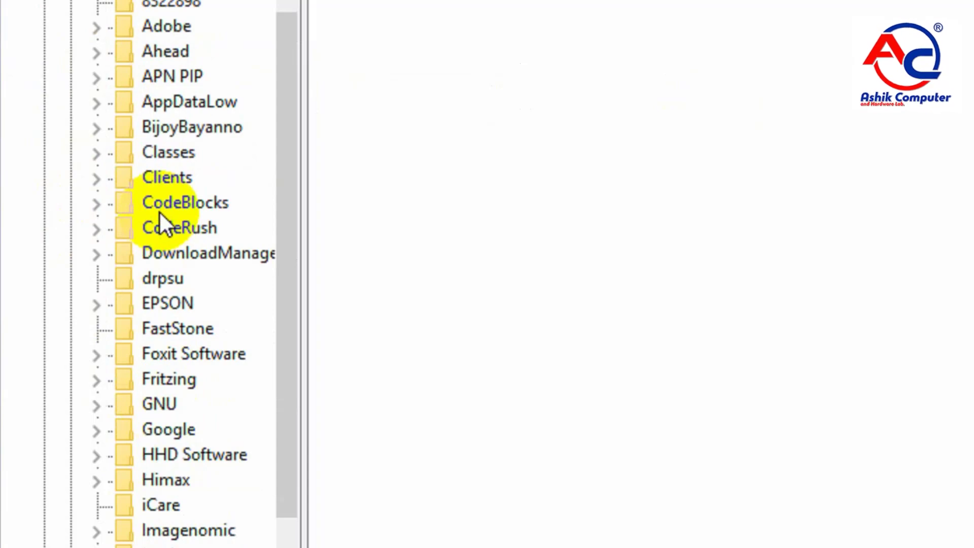
{"action": "left_click", "coordinate": [97, 128]}
{"action": "left_click", "coordinate": [182, 153]}
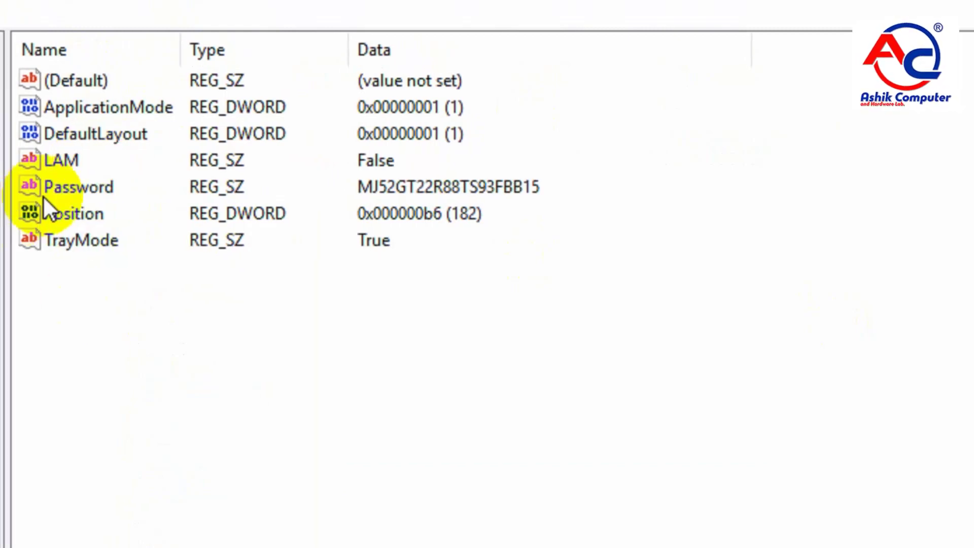
View the data of the Password string in the BijoyBayanno Options key and close it without changes
{"action": "double_click", "coordinate": [88, 187]}
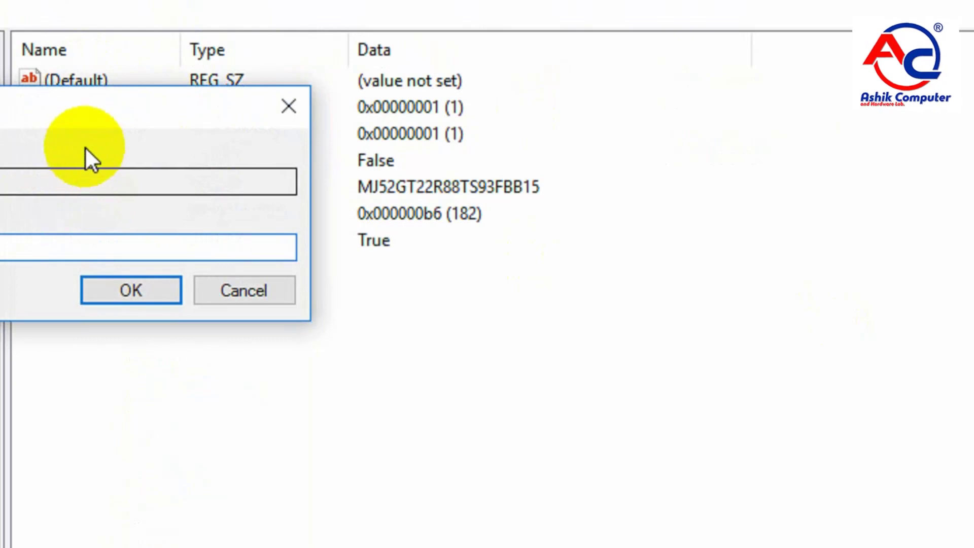
{"action": "left_click_drag", "start_coordinate": [92, 109], "coordinate": [384, 198]}
{"action": "left_click", "coordinate": [339, 326]}
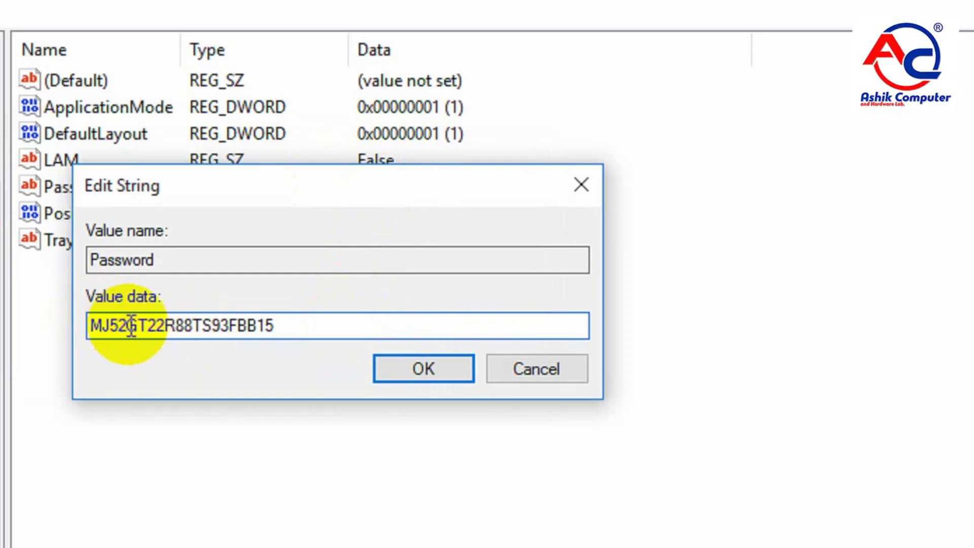
{"action": "left_click", "coordinate": [538, 368]}
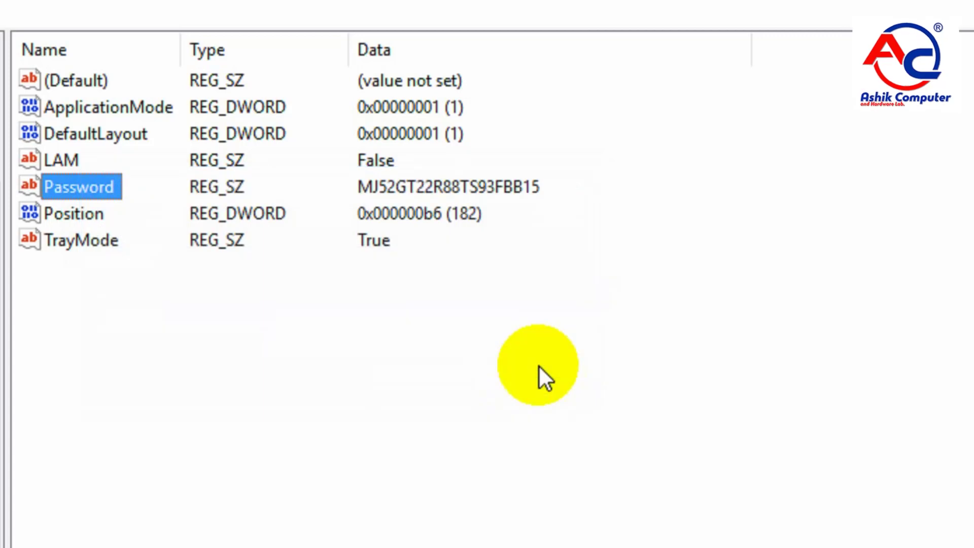
View the data and number base of the Position DWORD value and close it without changes
{"action": "double_click", "coordinate": [93, 214]}
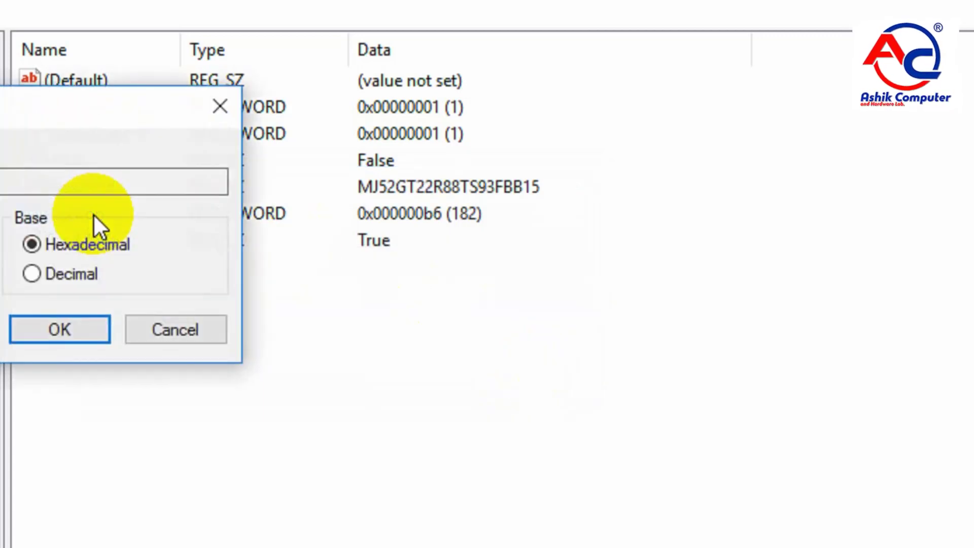
{"action": "left_click_drag", "start_coordinate": [44, 111], "coordinate": [549, 204]}
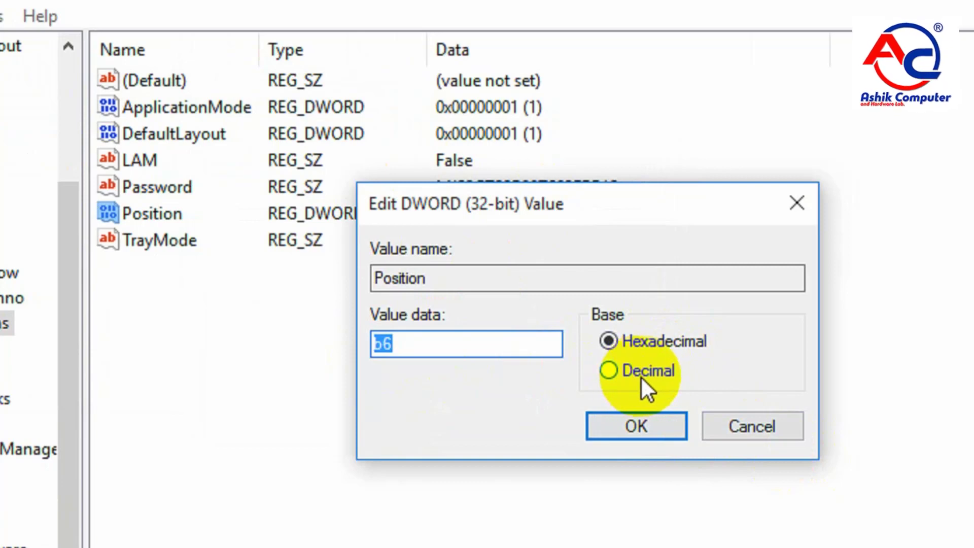
{"action": "left_click", "coordinate": [738, 424]}
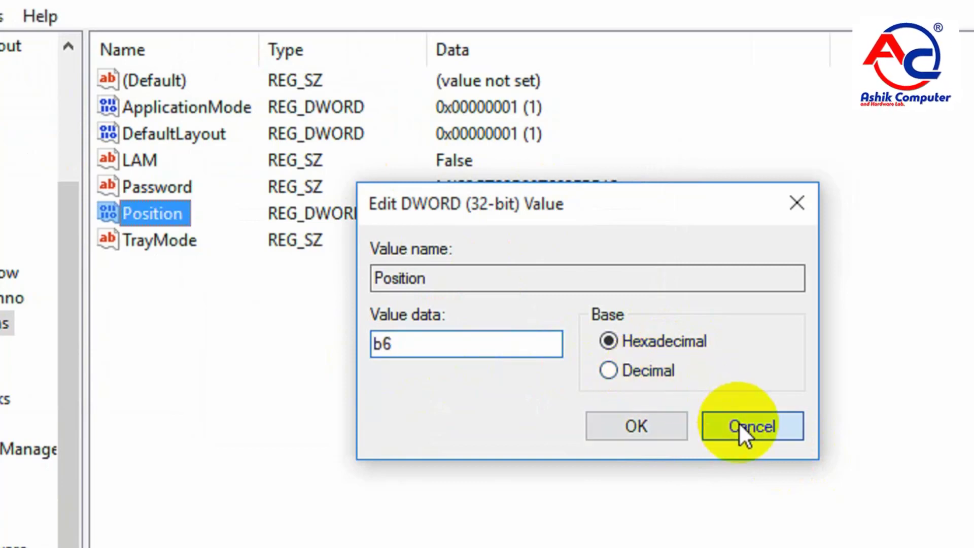
View the ApplicationMode and DefaultLayout DWORD values one after the other and cancel both without changes
{"action": "double_click", "coordinate": [193, 115]}
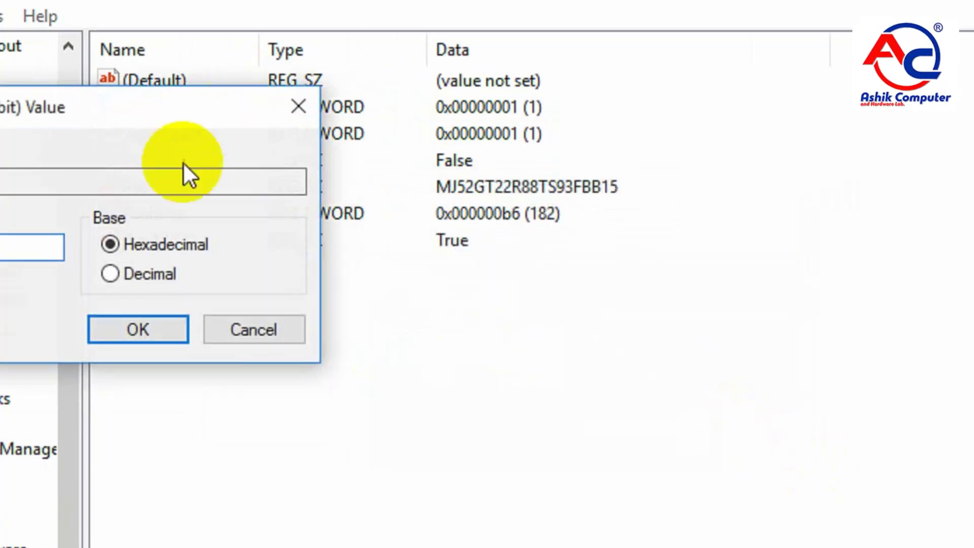
{"action": "left_click", "coordinate": [237, 330]}
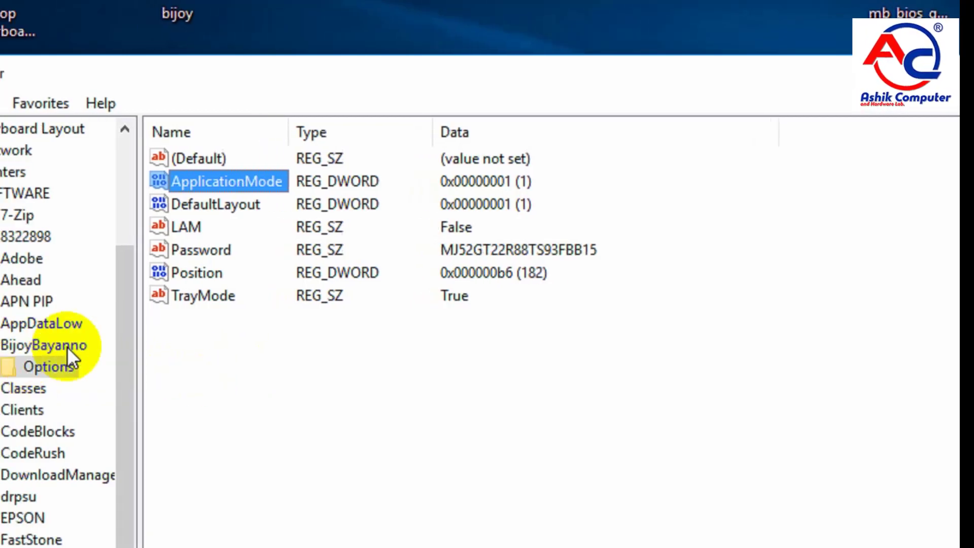
{"action": "double_click", "coordinate": [199, 212]}
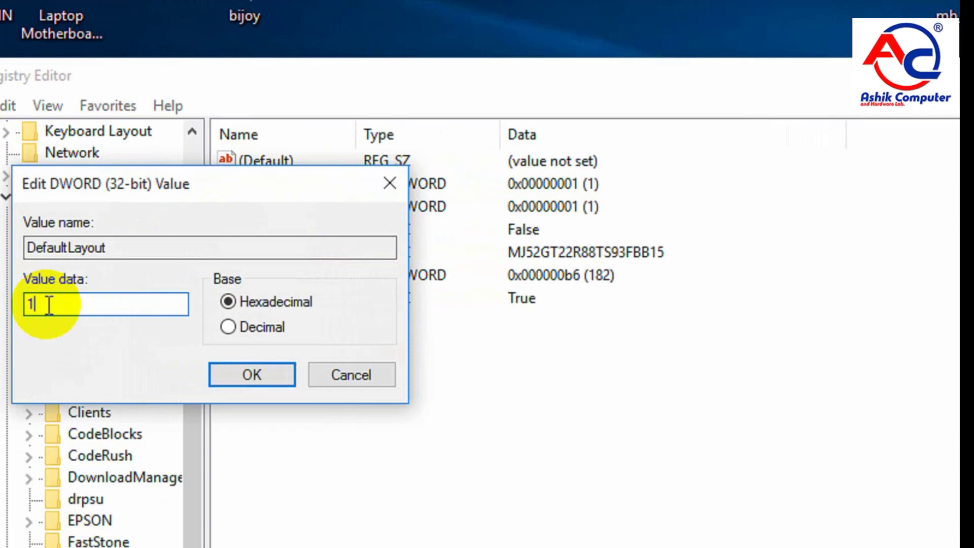
{"action": "left_click_drag", "start_coordinate": [193, 181], "coordinate": [307, 193]}
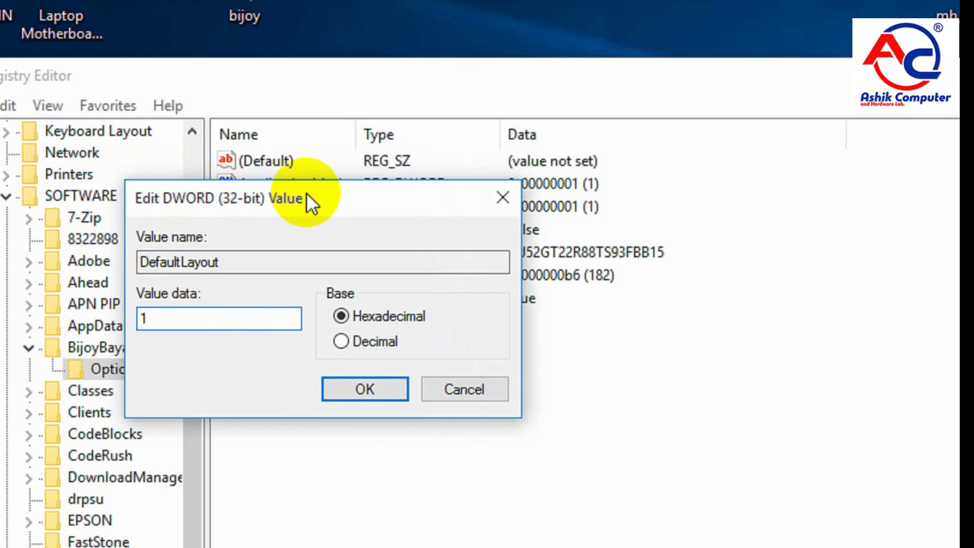
{"action": "left_click", "coordinate": [462, 395]}
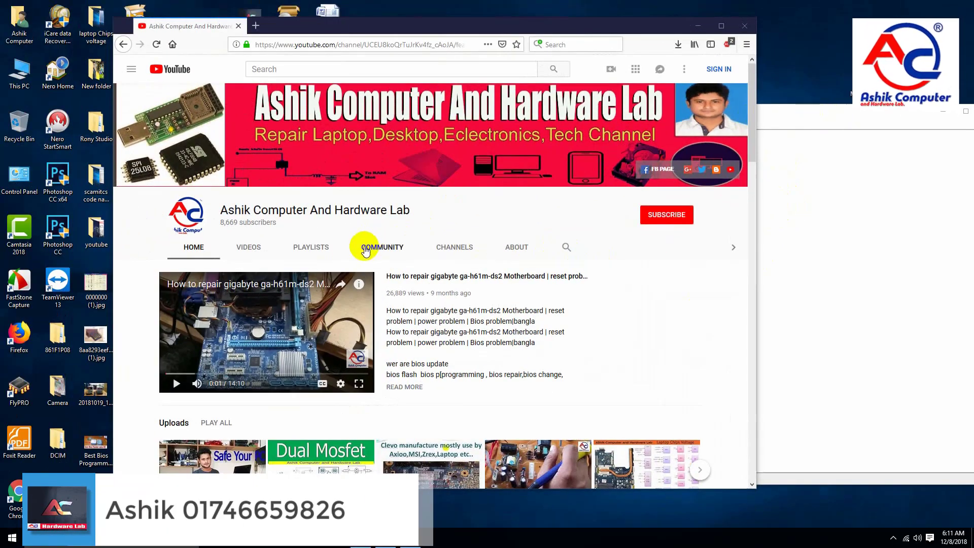
Look through the YouTube channel's created playlists and close the browser window
{"action": "left_click", "coordinate": [317, 248]}
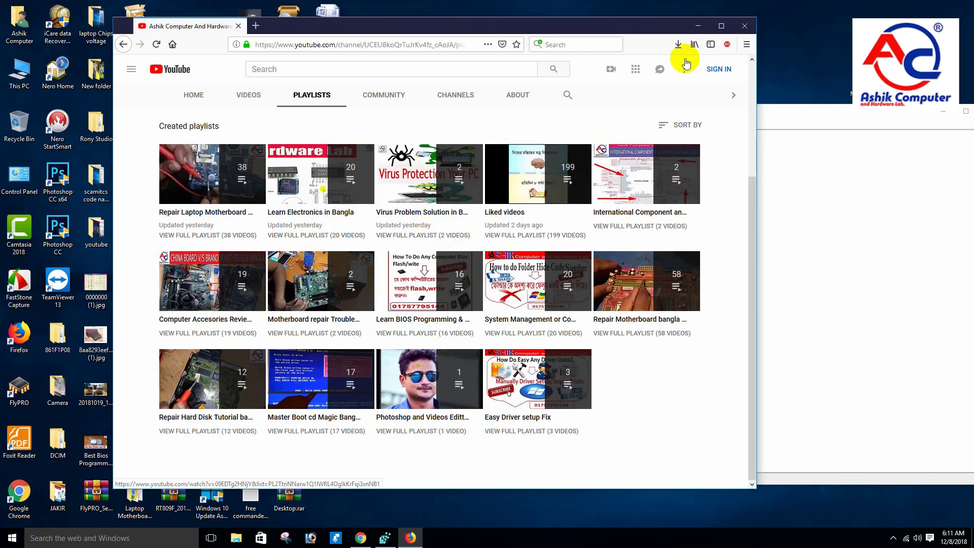
{"action": "left_click", "coordinate": [752, 24]}
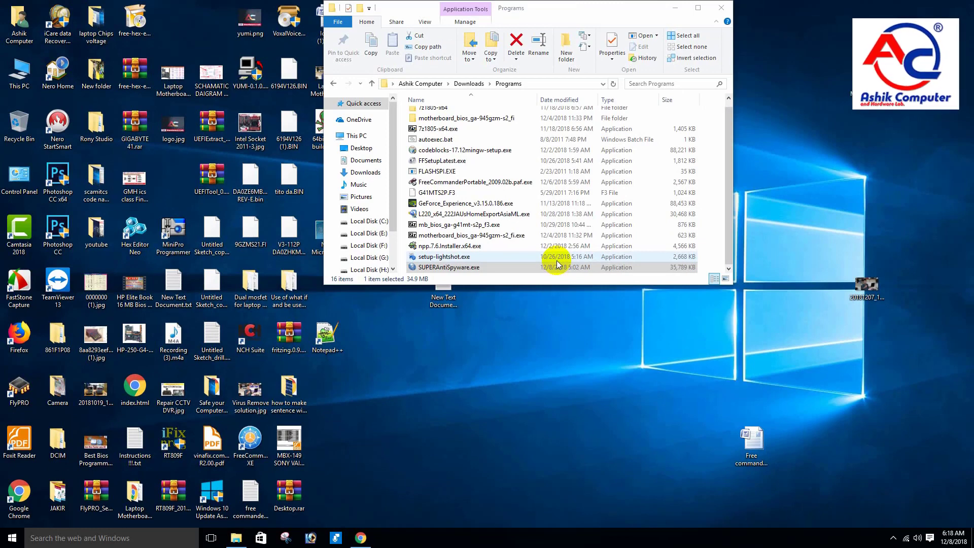
{"action": "right_click", "coordinate": [517, 537]}
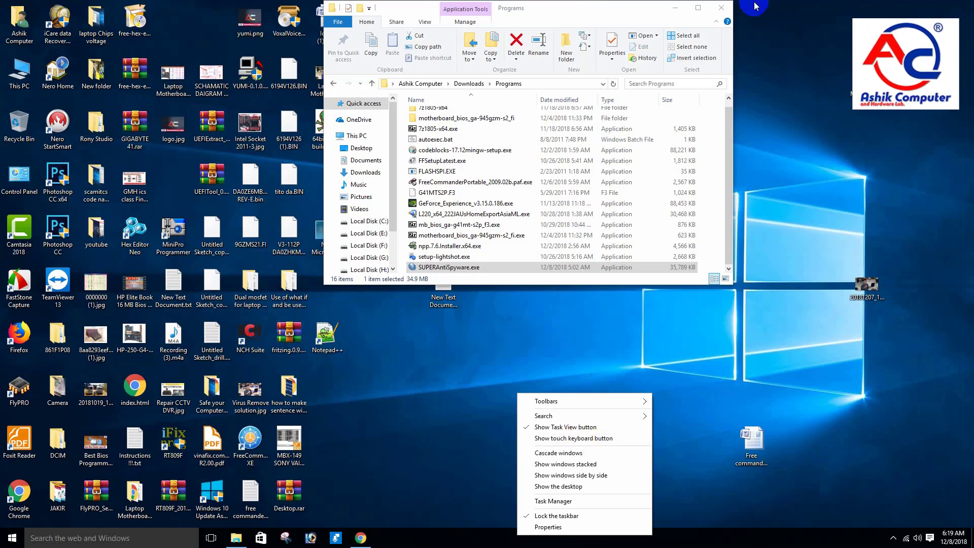
{"action": "left_click", "coordinate": [632, 18]}
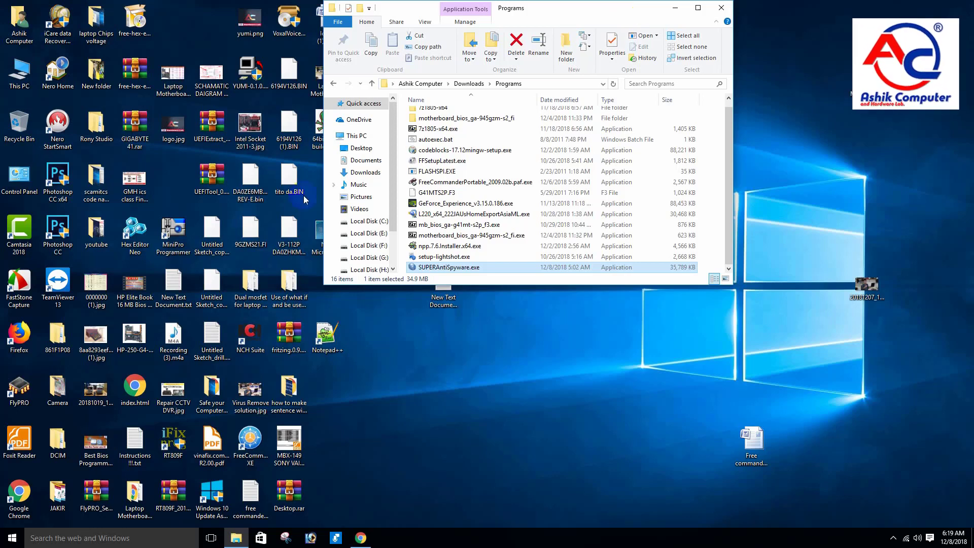
{"action": "left_click", "coordinate": [12, 538]}
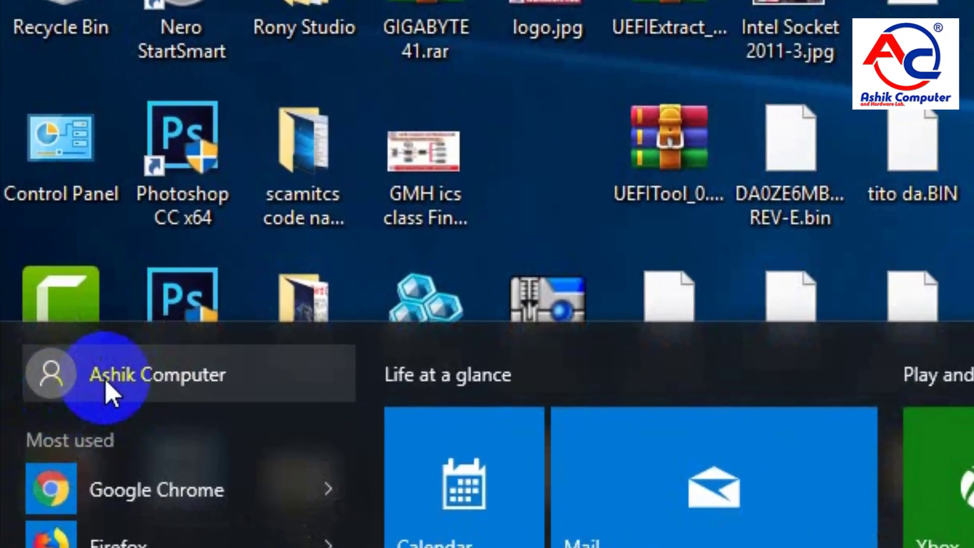
{"action": "left_click", "coordinate": [108, 393]}
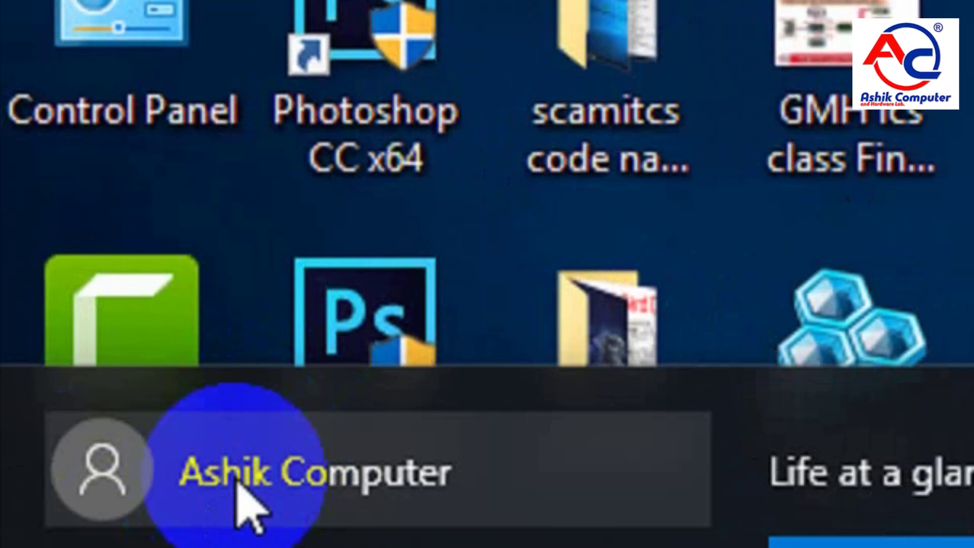
{"action": "key", "text": "Escape"}
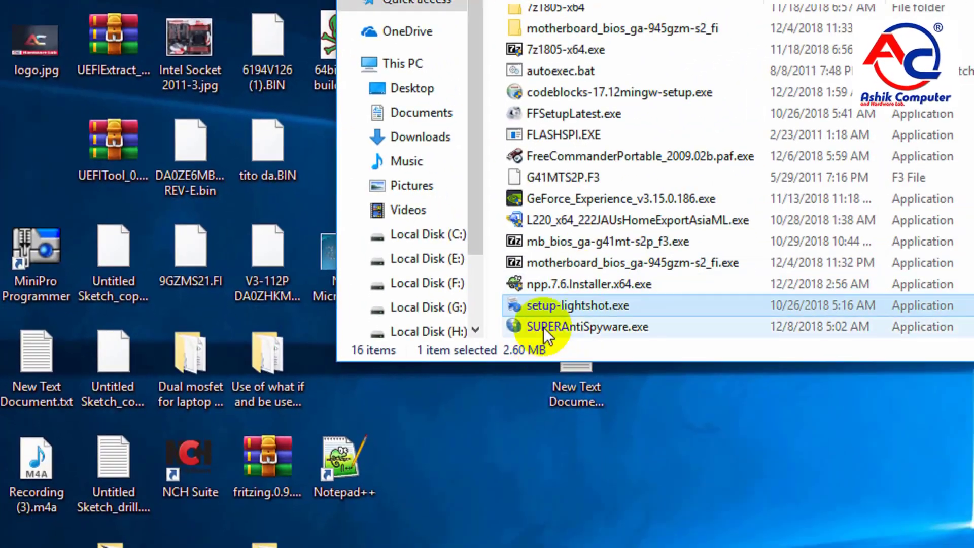
Run SUPERAntiSpyware.exe from the Programs folder and advance the setup wizard to the User Information and Registration page
{"action": "left_click", "coordinate": [544, 327]}
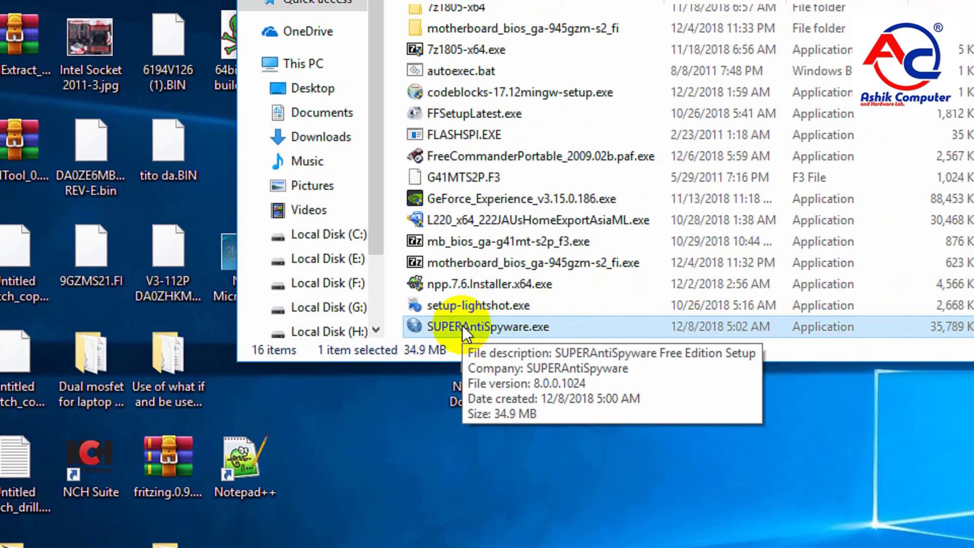
{"action": "right_click", "coordinate": [504, 327]}
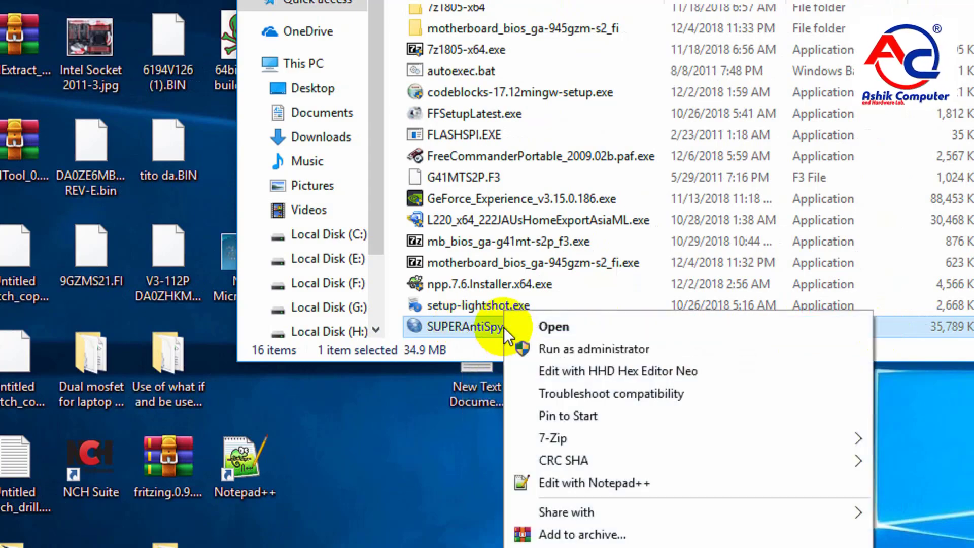
{"action": "left_click", "coordinate": [553, 333]}
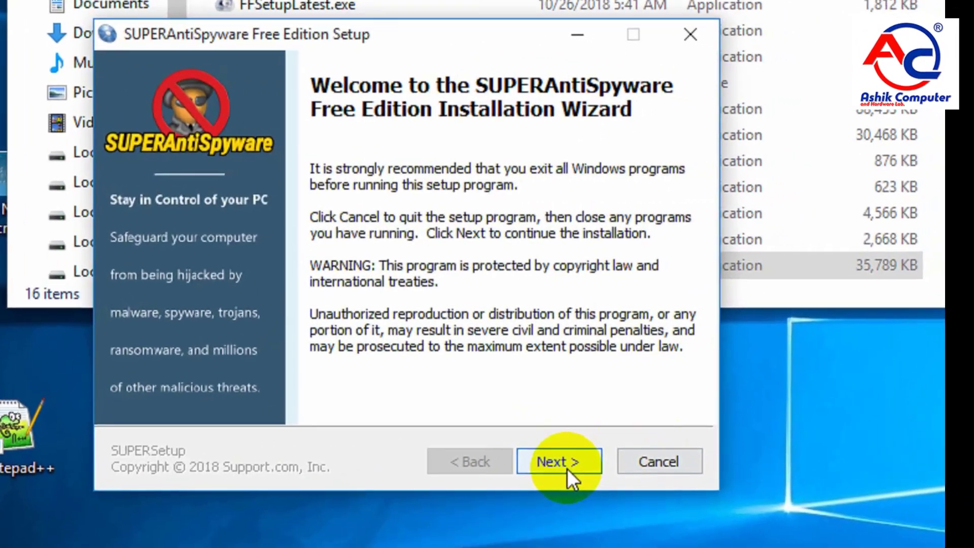
{"action": "left_click", "coordinate": [655, 409]}
{"action": "left_click", "coordinate": [656, 410]}
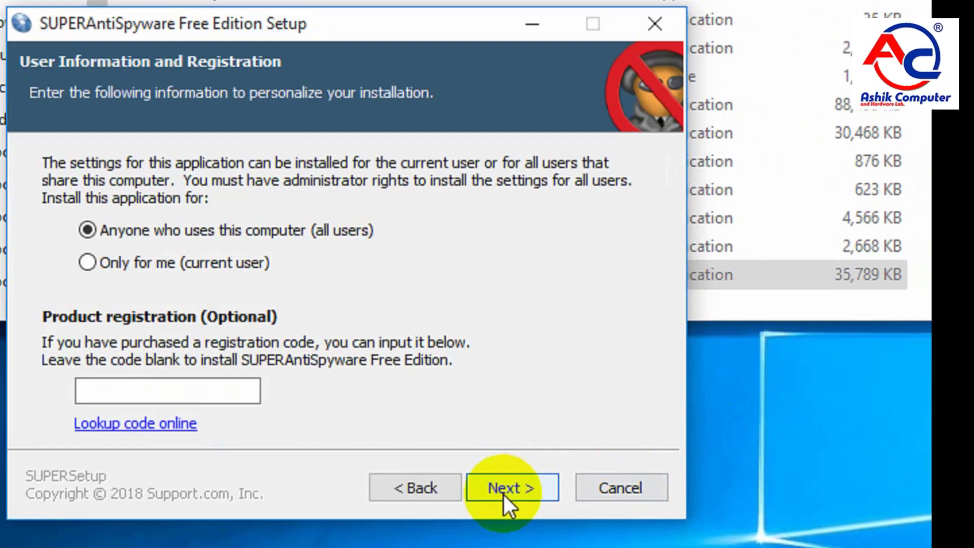
Install SUPERAntiSpyware for all users without registration code or e-mail address, keeping definition updates and system diagnostic submission enabled, and finish the setup
{"action": "left_click", "coordinate": [503, 495]}
{"action": "left_click", "coordinate": [503, 493]}
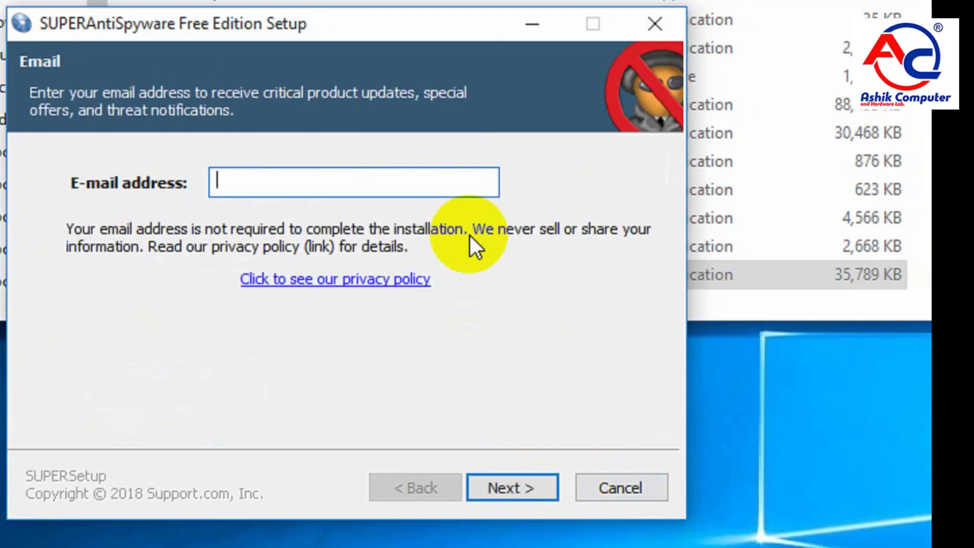
{"action": "left_click", "coordinate": [517, 496]}
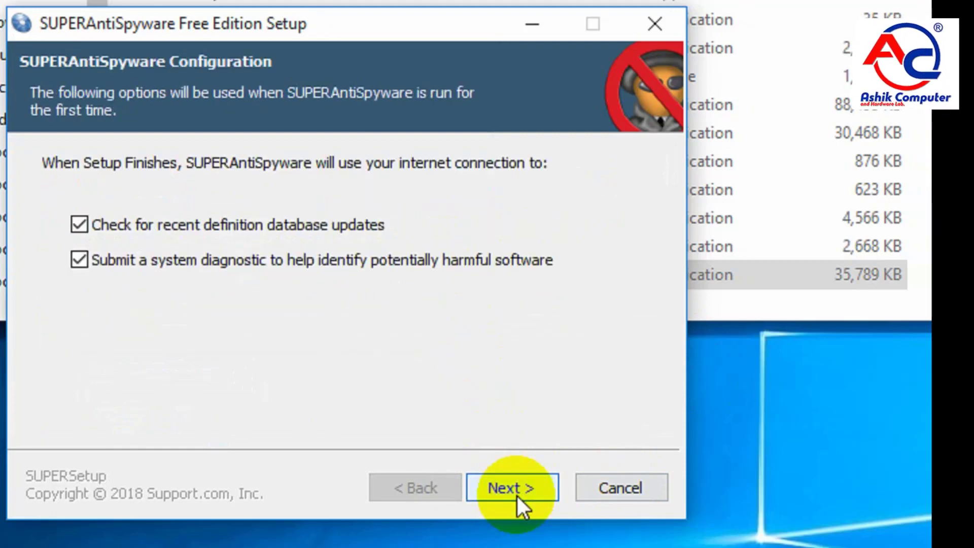
{"action": "left_click", "coordinate": [516, 495]}
{"action": "left_click", "coordinate": [623, 495]}
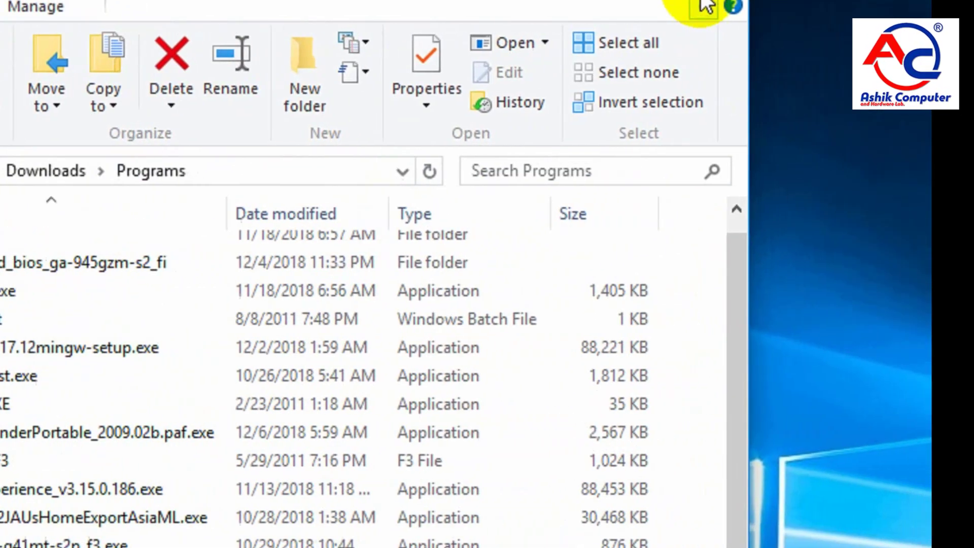
Close the Programs folder window and start the free trial of SUPERAntiSpyware Professional
{"action": "left_click", "coordinate": [717, 1]}
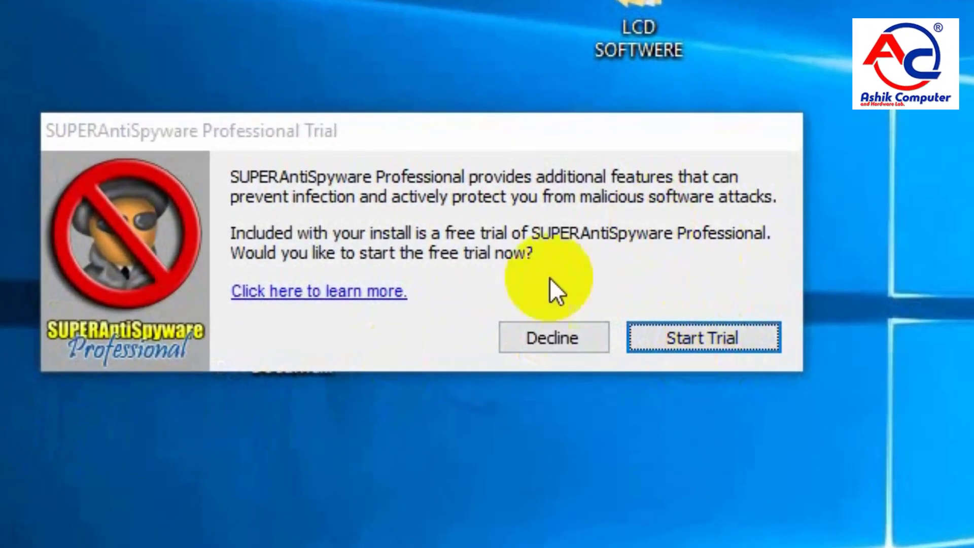
{"action": "left_click", "coordinate": [587, 147]}
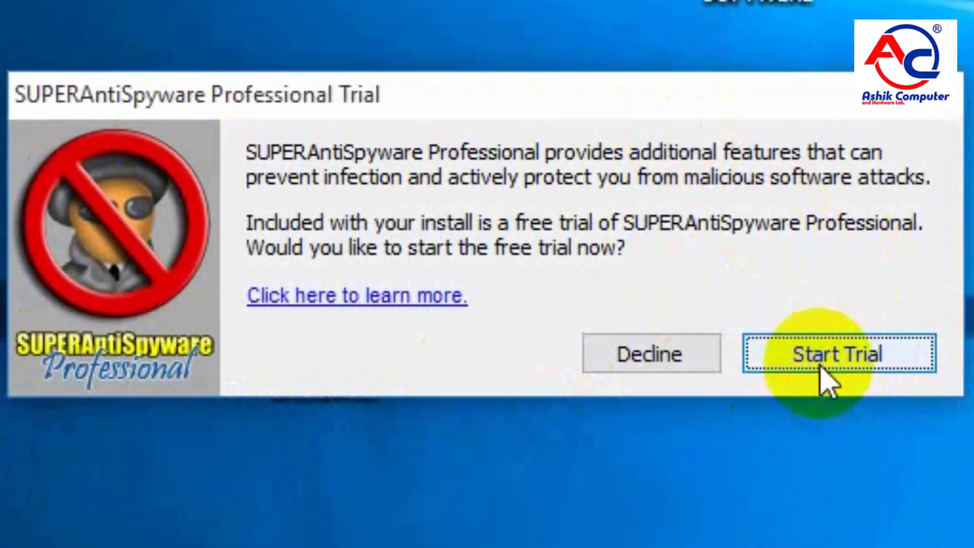
{"action": "left_click", "coordinate": [820, 366]}
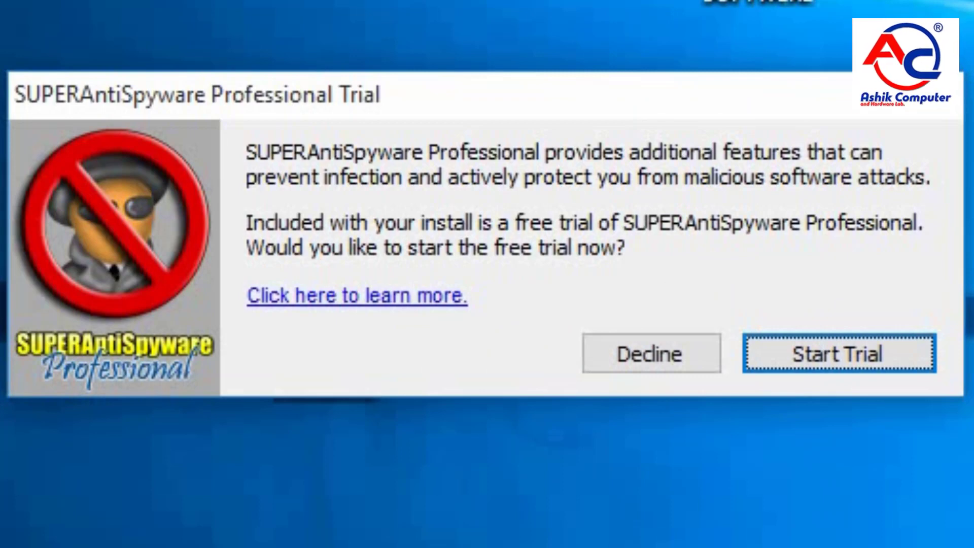
Start the Professional trial and configure the computer scan for High Boost, scanning inside ZIP archives and only files modified within 30 days
{"action": "left_click", "coordinate": [799, 369]}
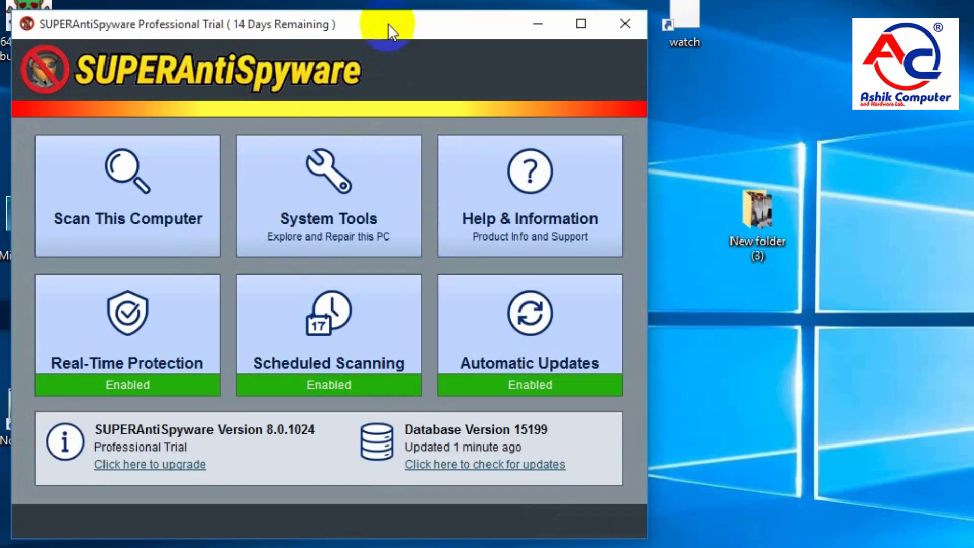
{"action": "left_click_drag", "start_coordinate": [387, 17], "coordinate": [423, 27]}
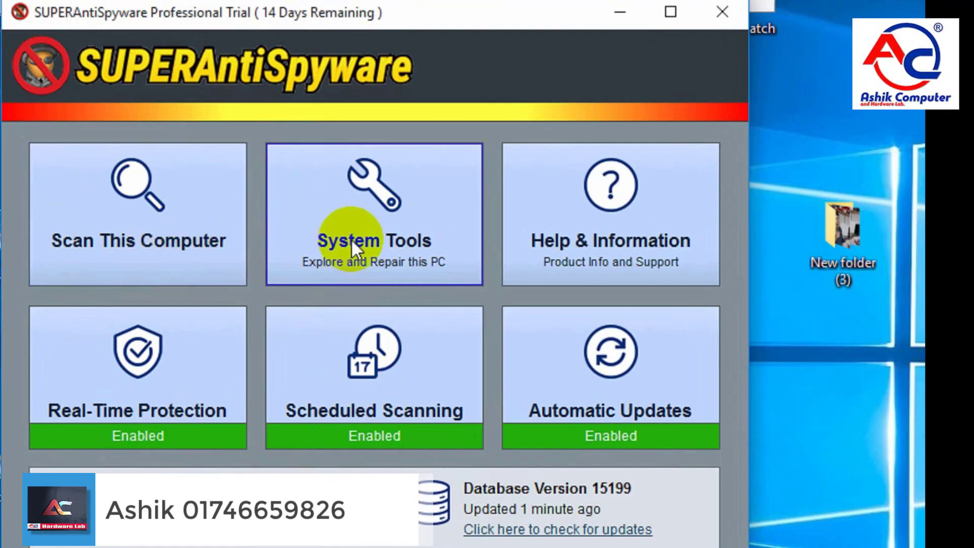
{"action": "left_click", "coordinate": [135, 237]}
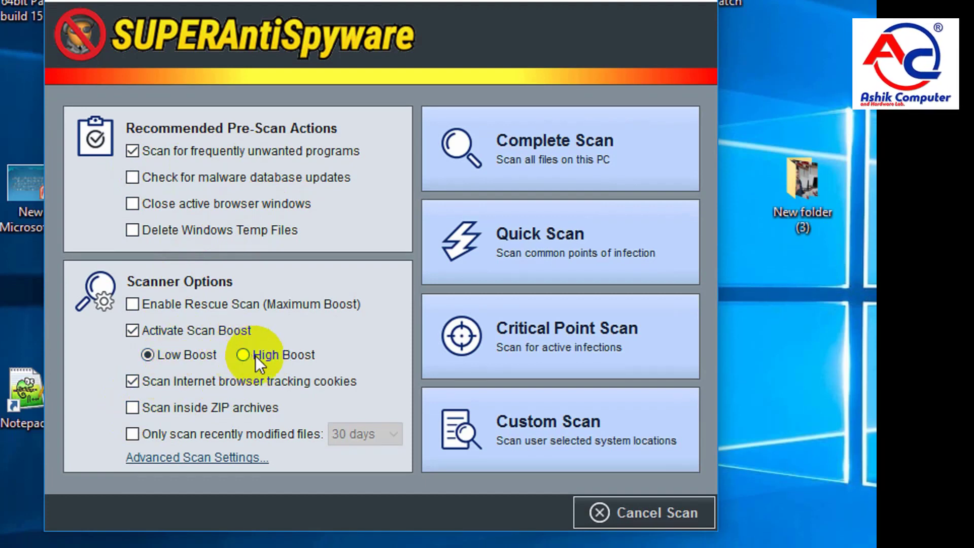
{"action": "left_click", "coordinate": [244, 354]}
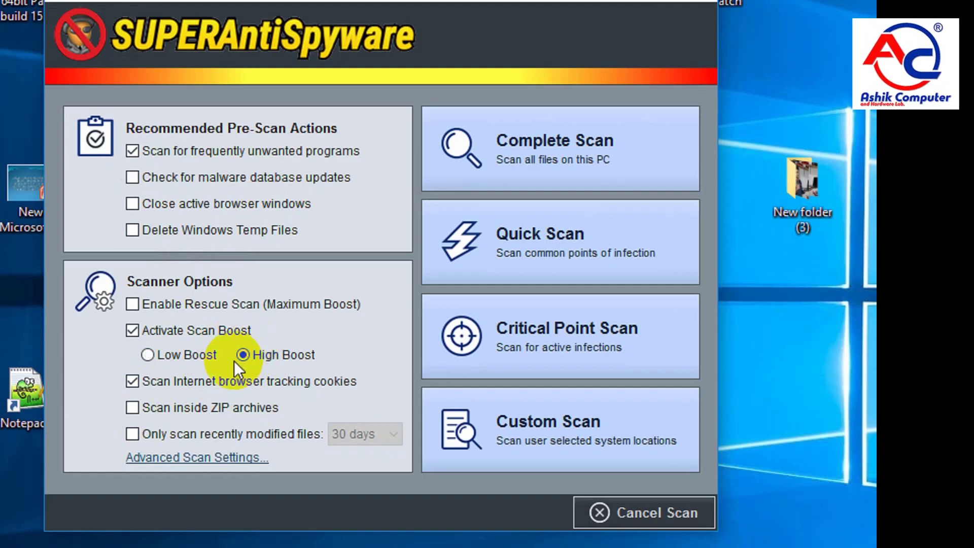
{"action": "left_click", "coordinate": [138, 406]}
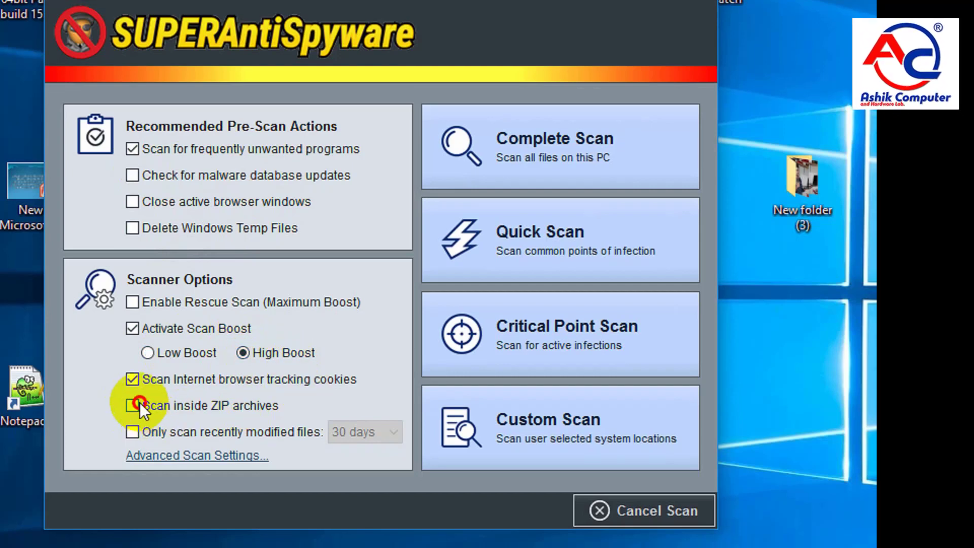
{"action": "left_click", "coordinate": [134, 430]}
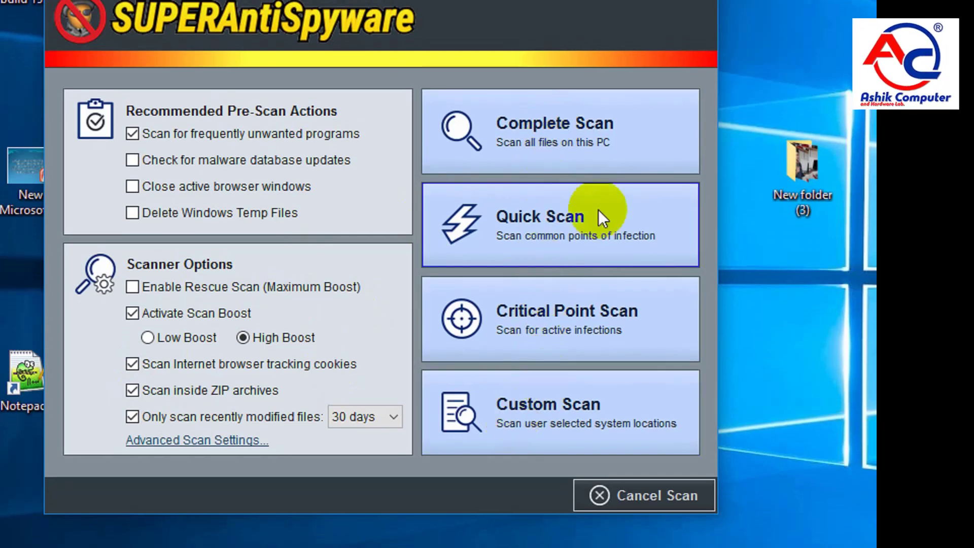
Run a Quick Scan, skipping the listed unwanted programs, and proceed past the results summary to the detected items
{"action": "left_click", "coordinate": [562, 221]}
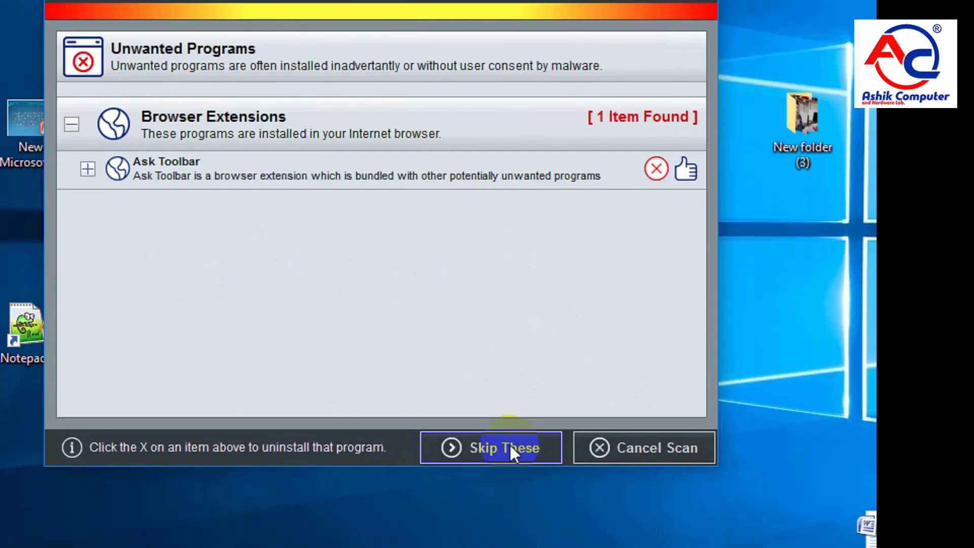
{"action": "left_click", "coordinate": [509, 484]}
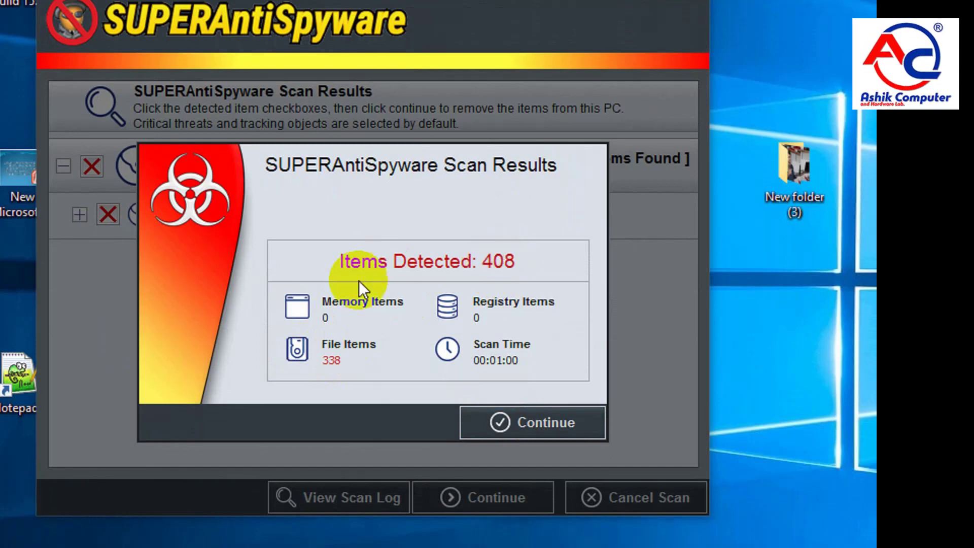
{"action": "left_click", "coordinate": [515, 427]}
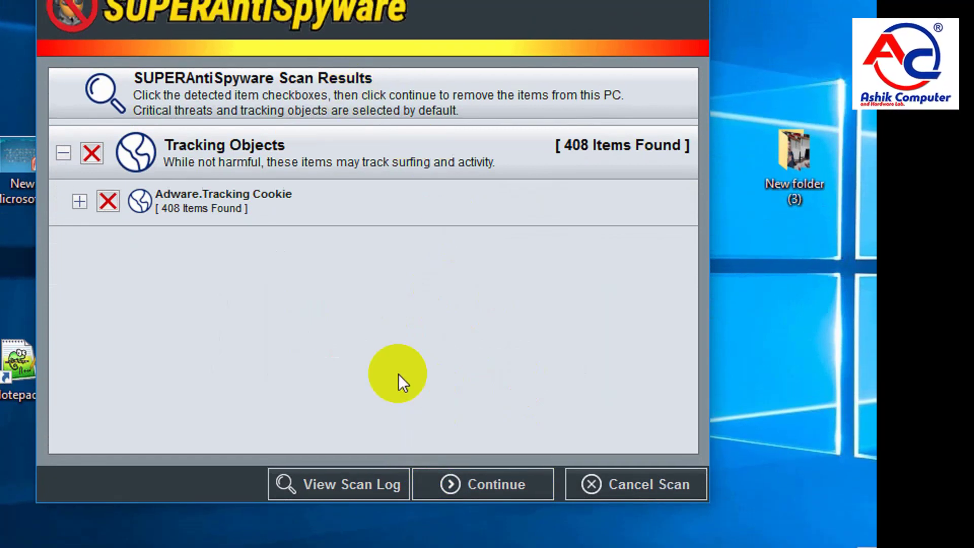
Remove all detected Adware.Tracking Cookie items from the PC and finish the item removal
{"action": "left_click", "coordinate": [499, 463]}
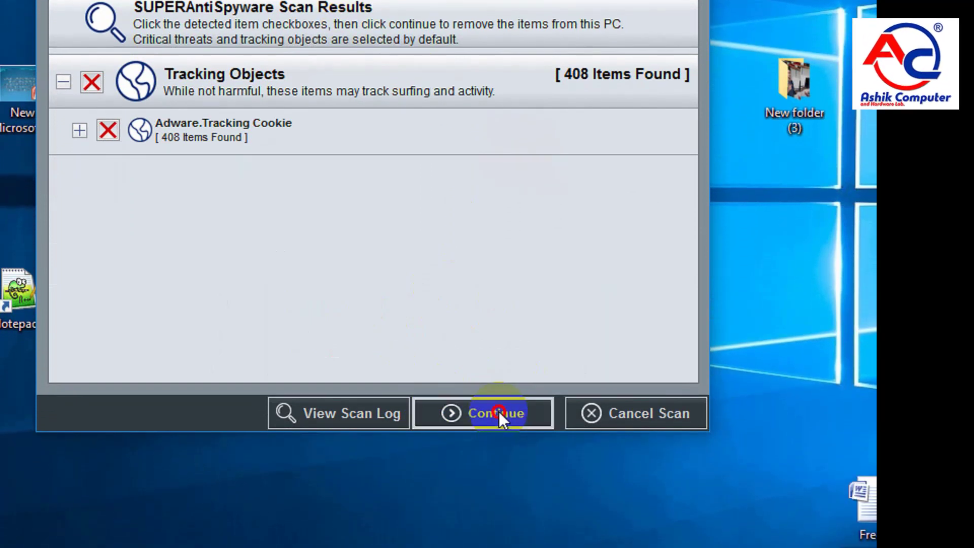
{"action": "left_click", "coordinate": [449, 271]}
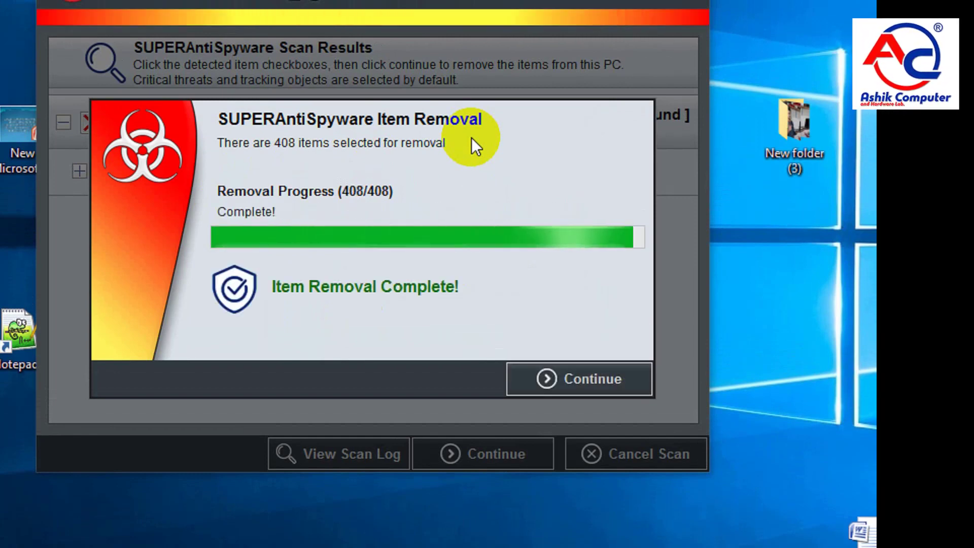
{"action": "left_click", "coordinate": [552, 375]}
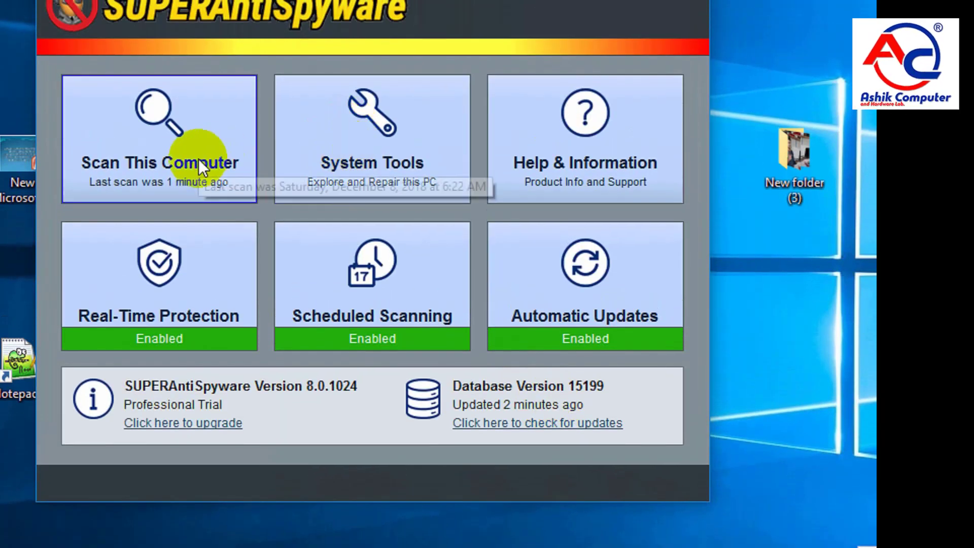
{"action": "left_click", "coordinate": [200, 155]}
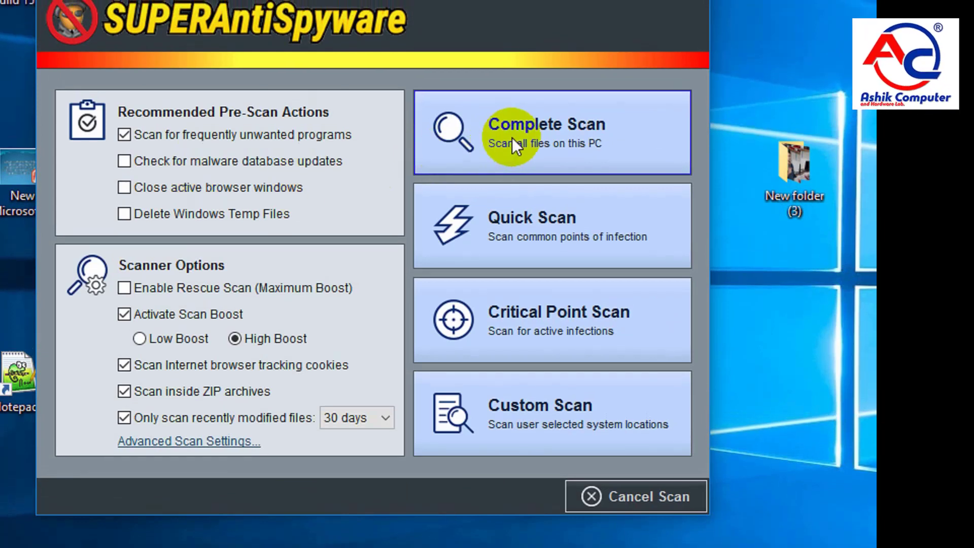
{"action": "left_click", "coordinate": [513, 138]}
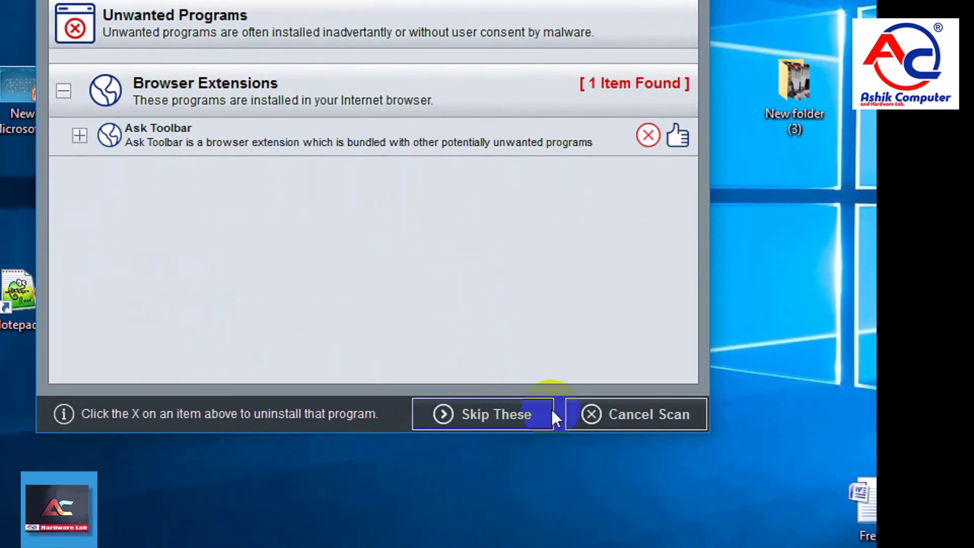
{"action": "left_click", "coordinate": [605, 413]}
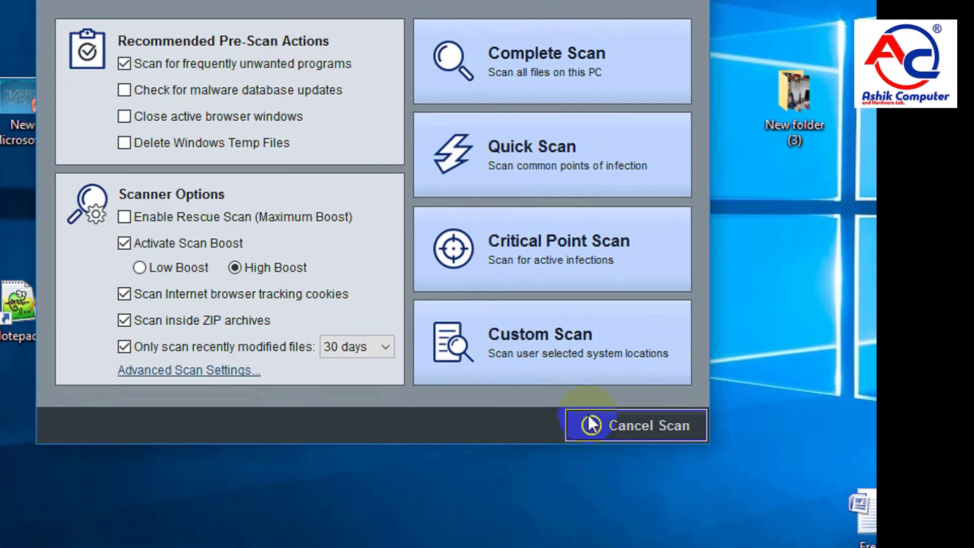
{"action": "left_click", "coordinate": [583, 467]}
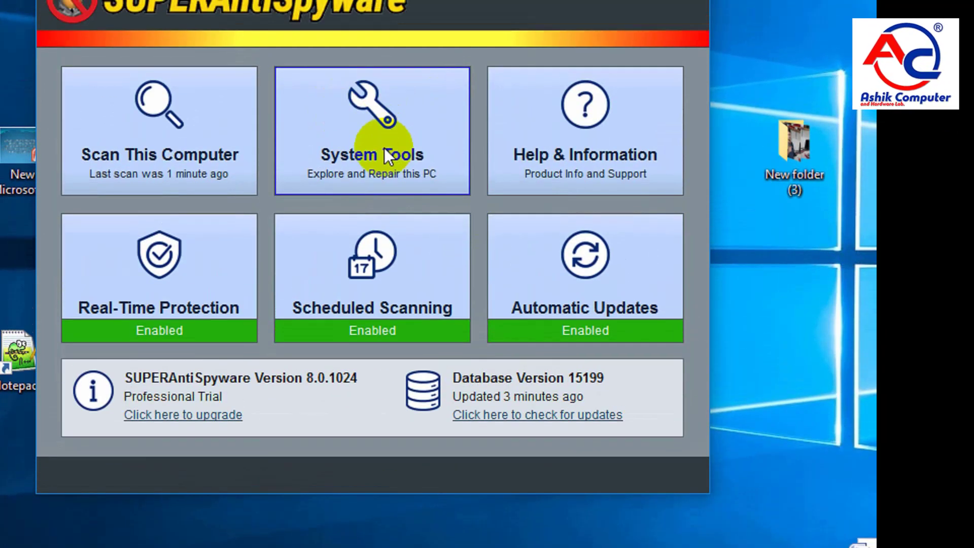
Delete the Quick Scan entry from the scan logs and return to System Tools and Program Settings
{"action": "left_click", "coordinate": [384, 96]}
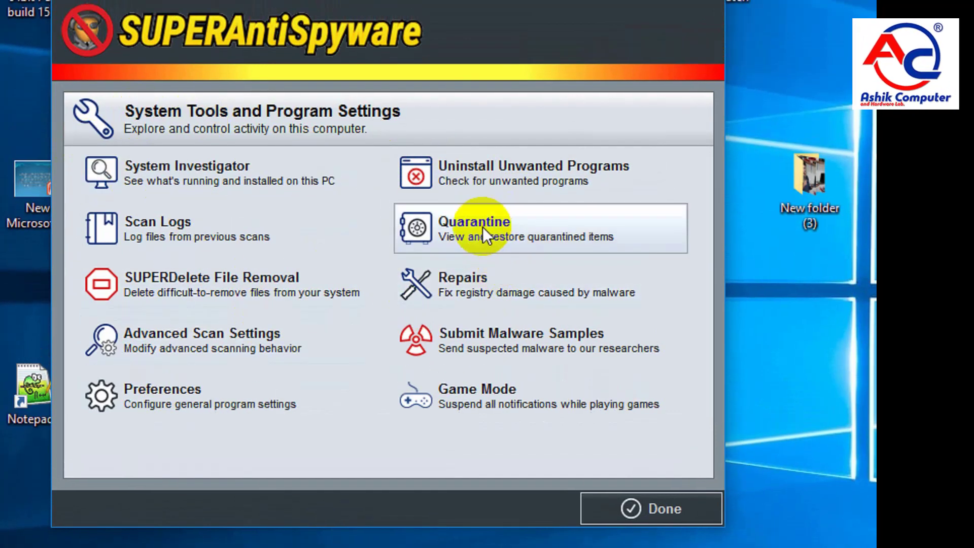
{"action": "left_click", "coordinate": [198, 235]}
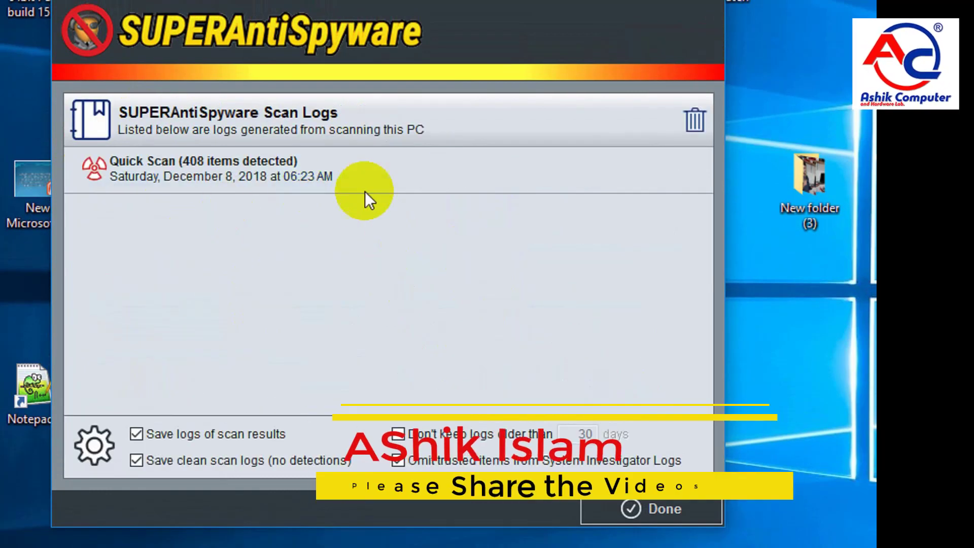
{"action": "left_click", "coordinate": [689, 168]}
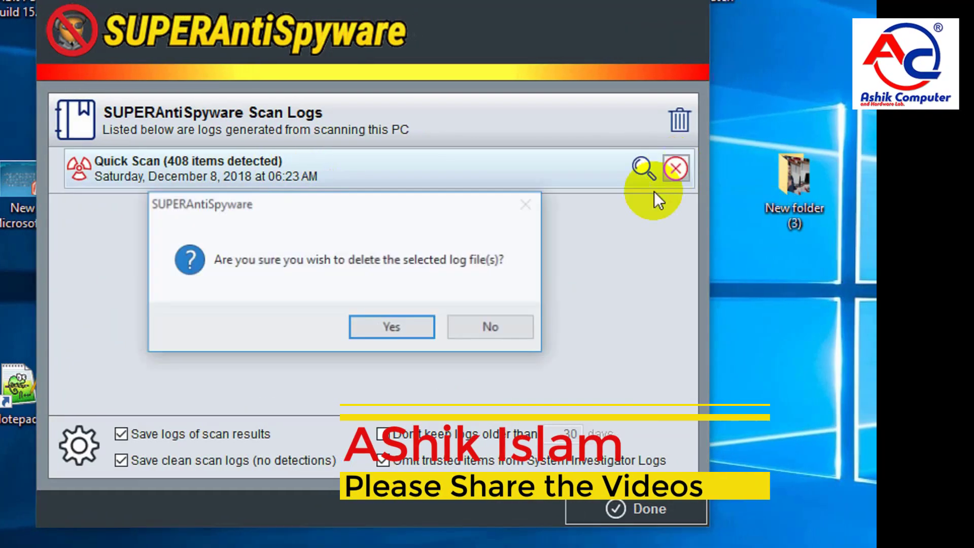
{"action": "left_click", "coordinate": [399, 321]}
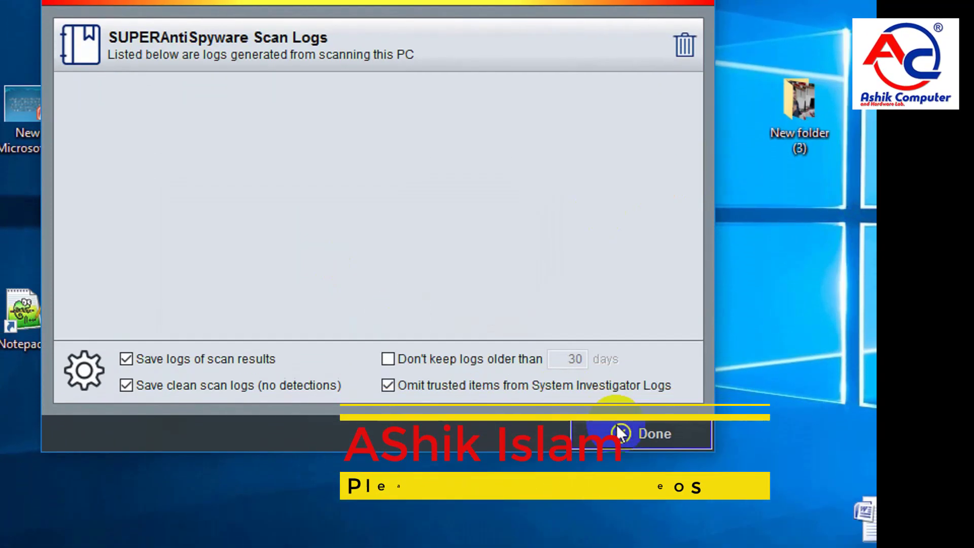
{"action": "left_click", "coordinate": [619, 432]}
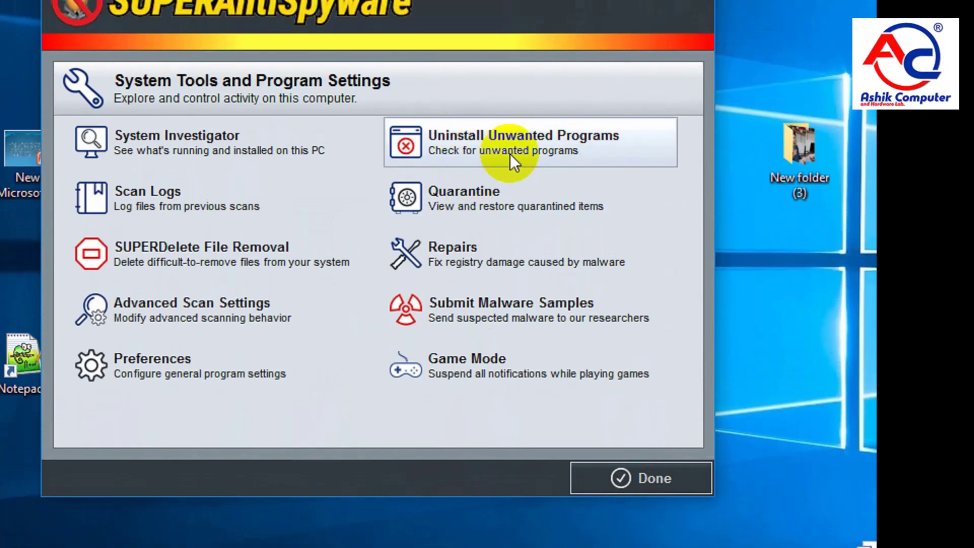
Check the PC for unwanted programs and return to the system tools overview without uninstalling any of them
{"action": "left_click", "coordinate": [546, 153]}
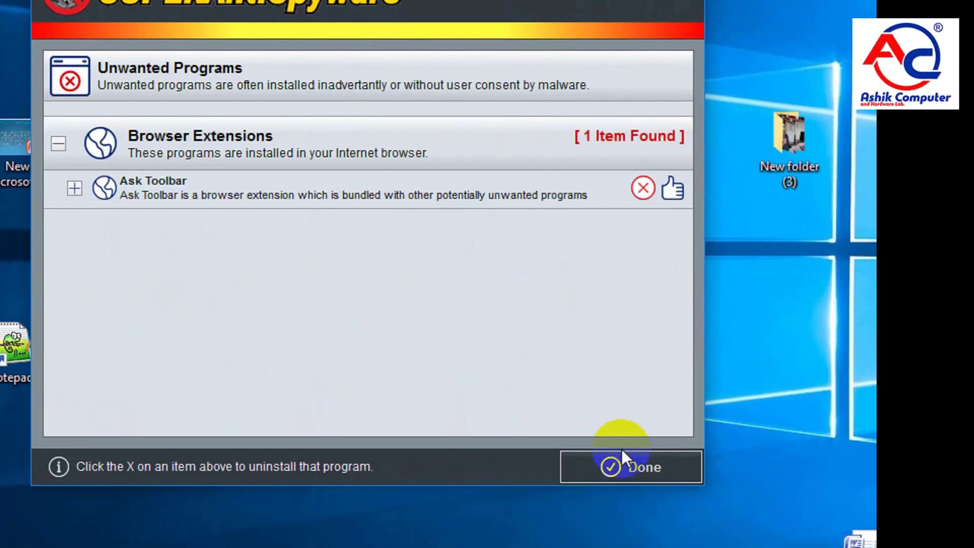
{"action": "left_click", "coordinate": [623, 453]}
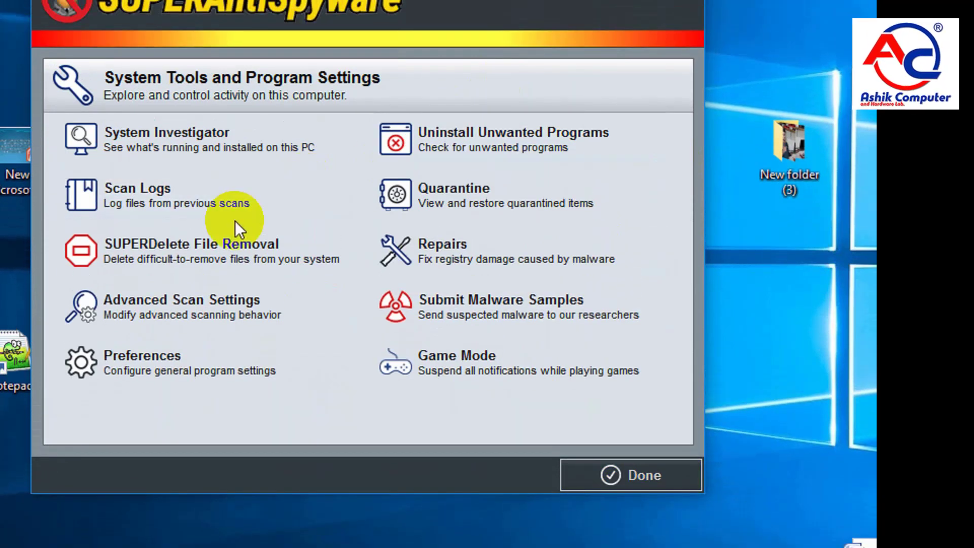